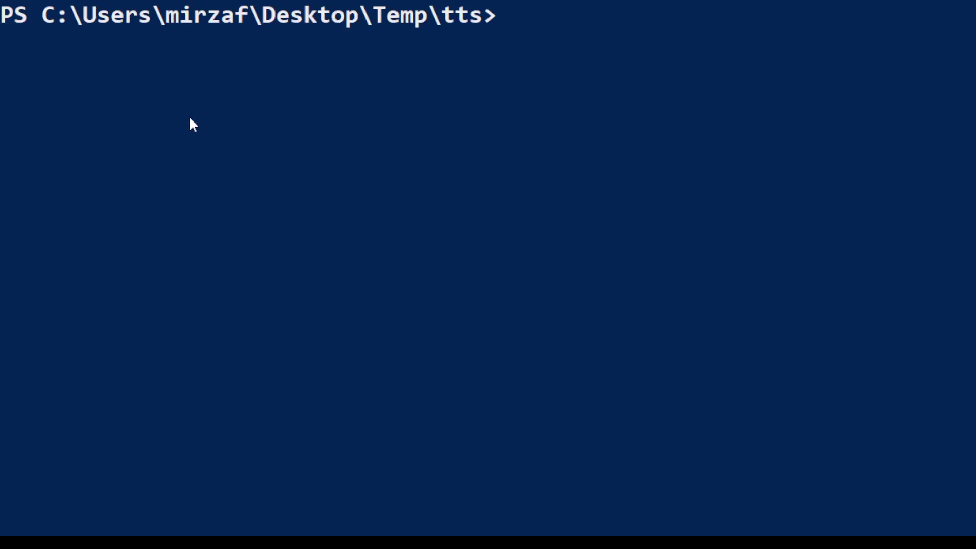
Create a Python virtual environment named aienv inside the Desktop\Temp\tts folder with python -m venv.
type("python -m venv C:\\Users\\mirzaf\\Desktop\\Temp\\tts\\aienv")
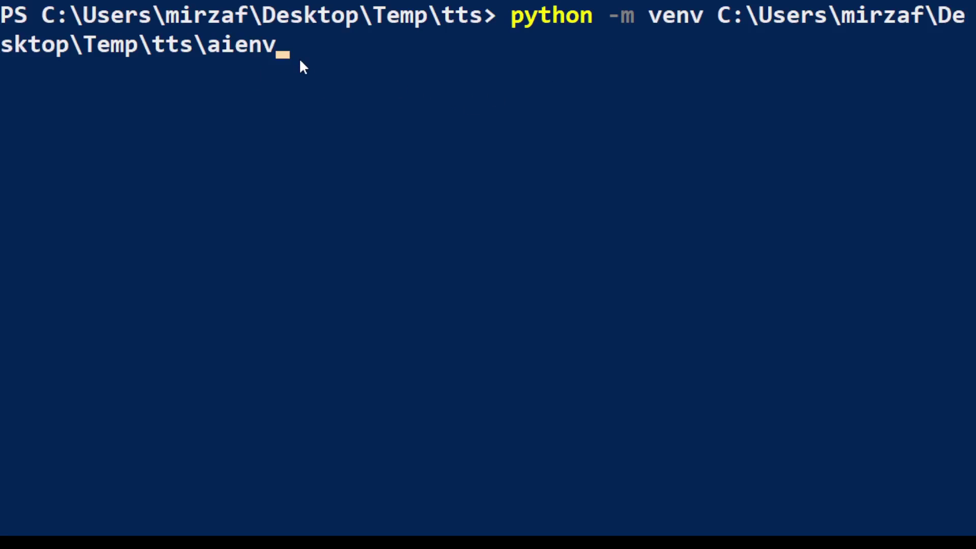
left_click(514, 186)
right_click(514, 184)
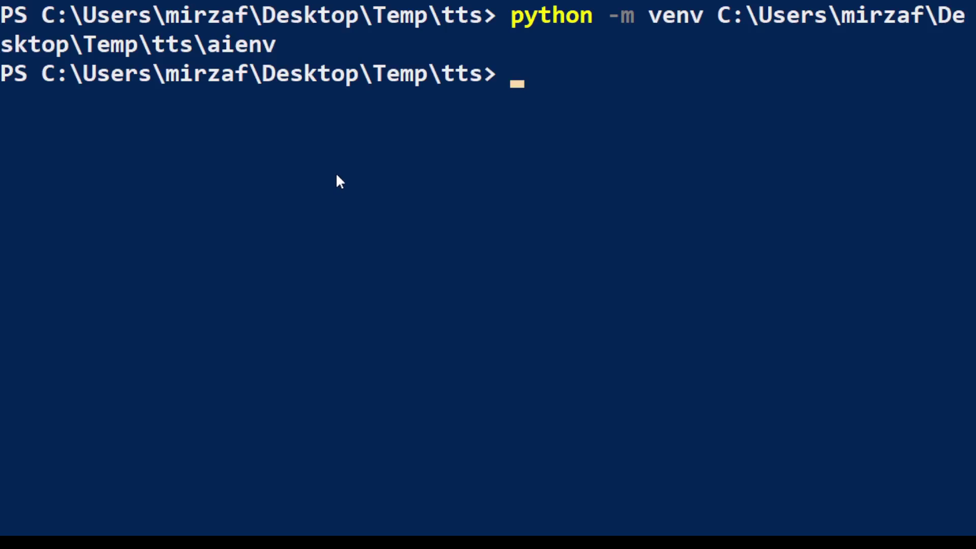
Change to the aienv\Scripts folder and activate the virtual environment with . .\activate.
type("cd C:\\Users\\mirzaf\\Desktop\\Temp\\tts\\aienv\\Scripts")
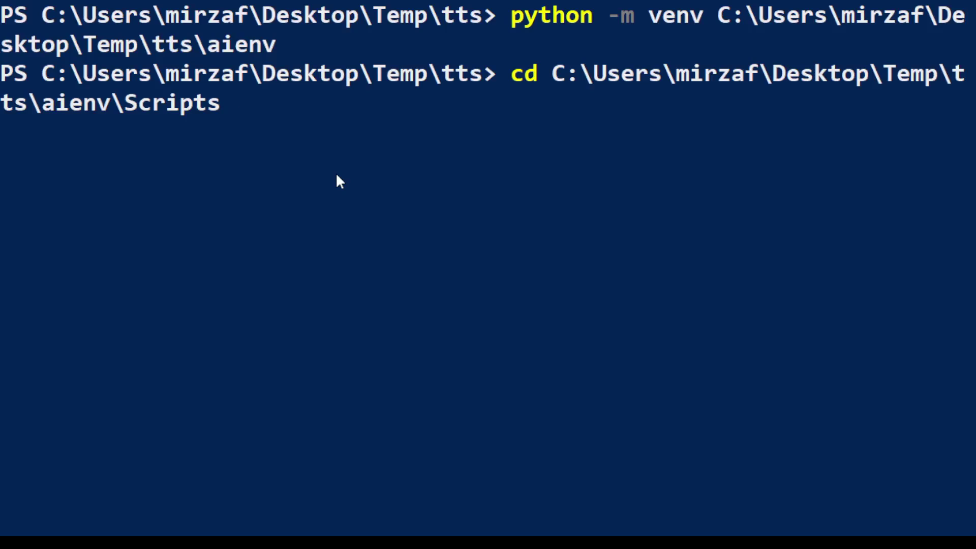
key("Return")
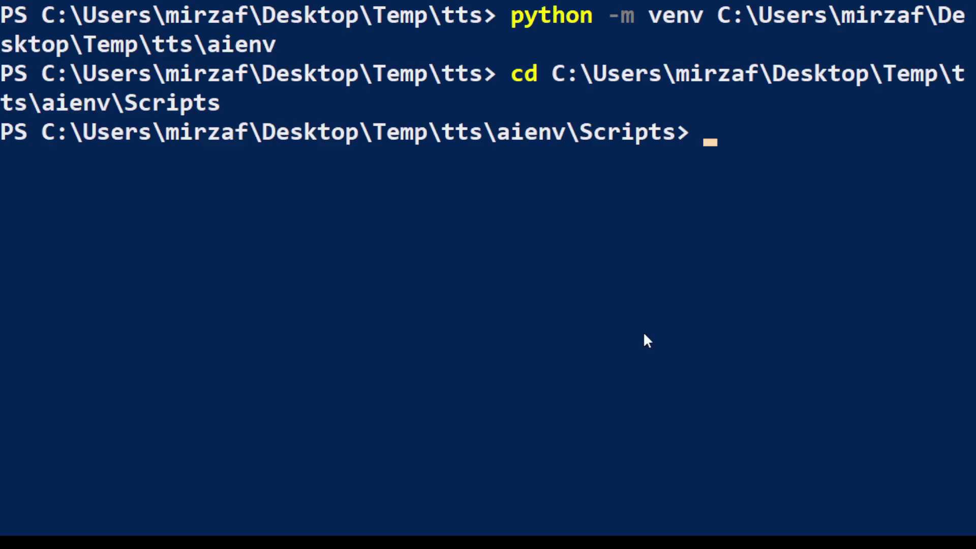
type(". .\\activate")
key("Return")
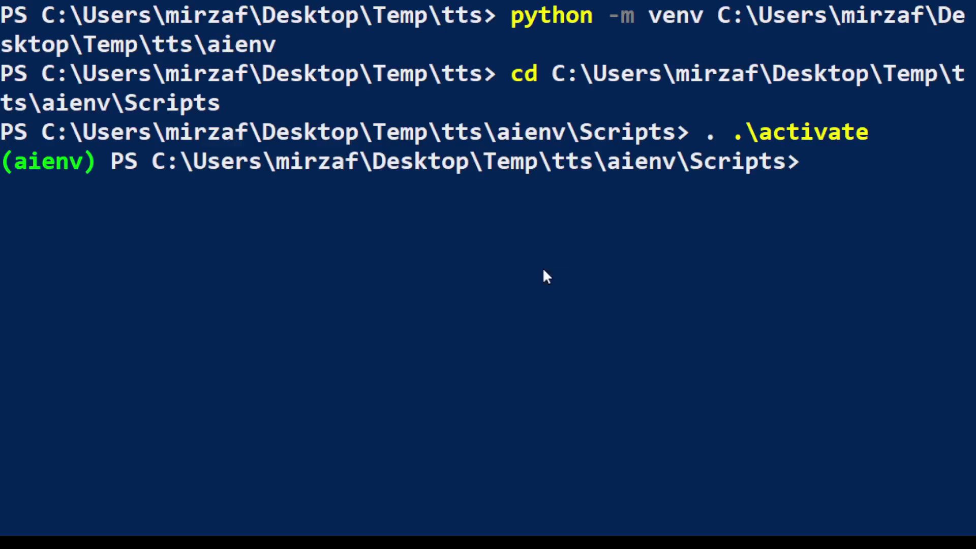
type("git clone https://github.com/ILikeAI/AlwaysReddy")
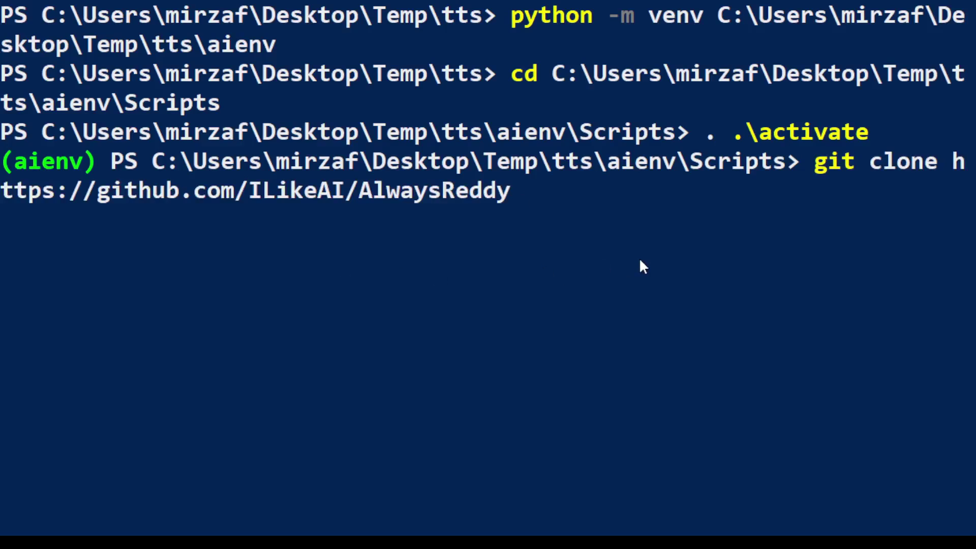
key("Return")
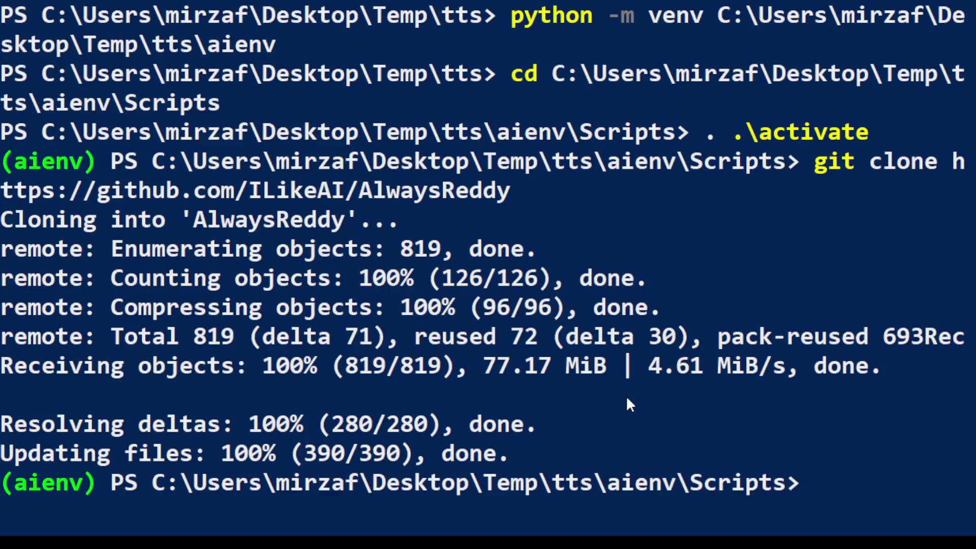
type("cd AlwaysReddy")
key("Return")
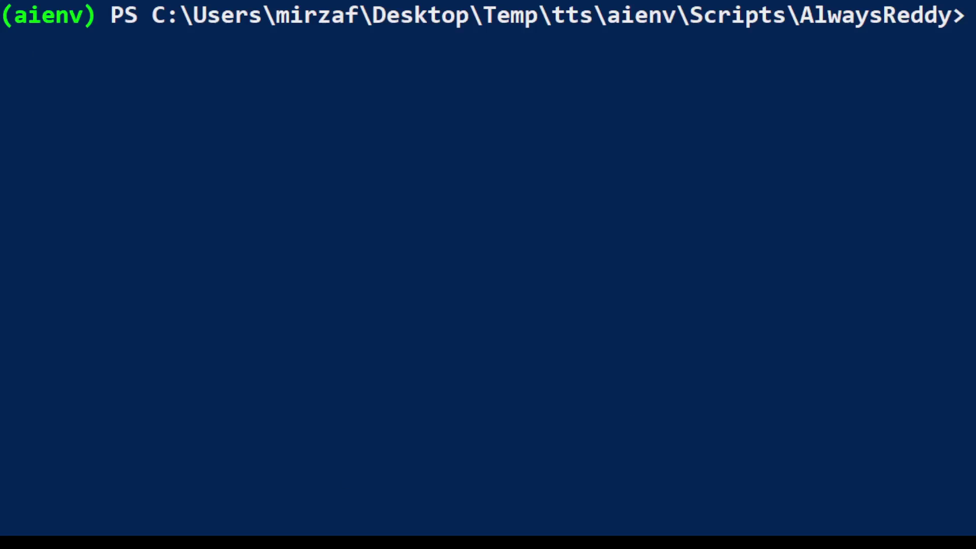
Install the project's dependencies from requirements.txt with pip and clear the terminal.
type("pip install -r requirements.txt")
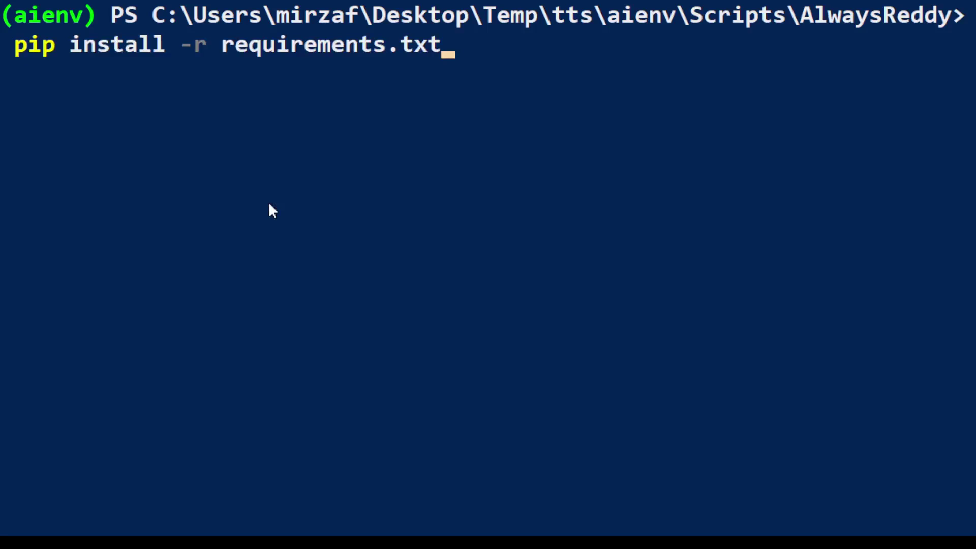
key("Return")
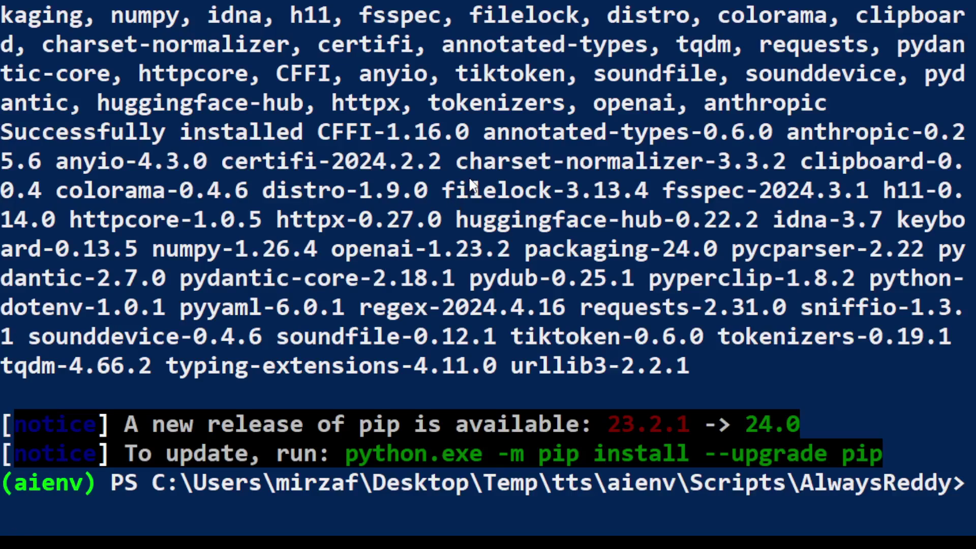
type("clear")
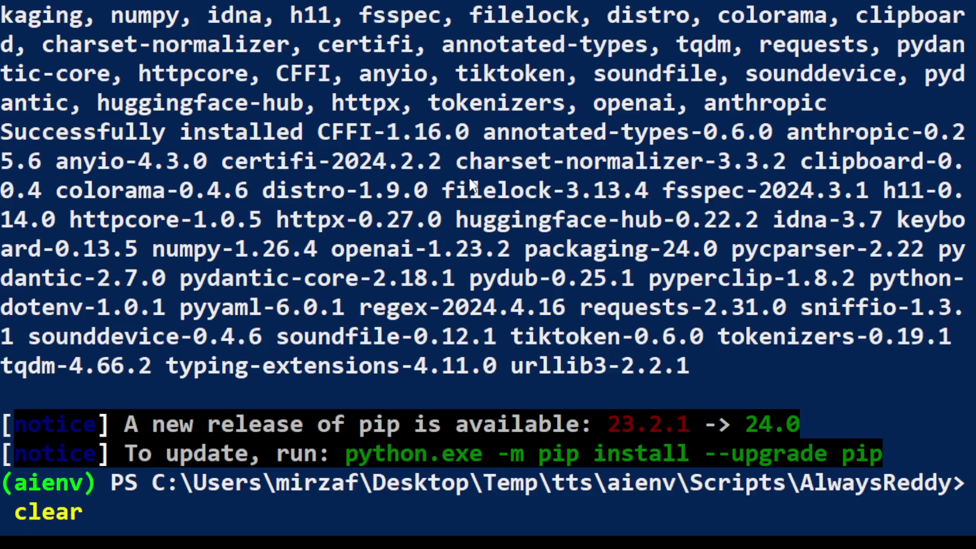
key("Return")
Try to list the AlwaysReddy folder's contents with ls -ltr.
type("ls 0ltr")
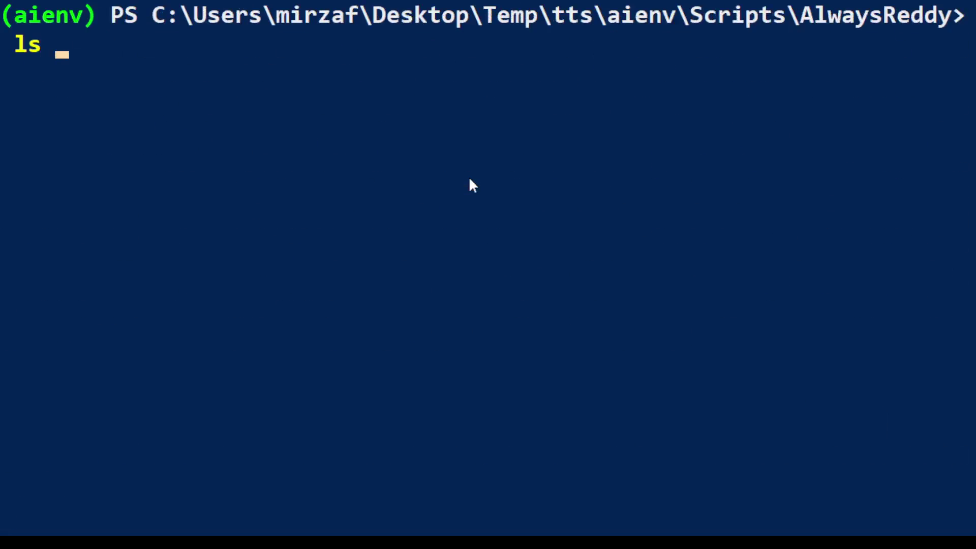
key("BackSpace")
key("BackSpace")
key("BackSpace")
key("BackSpace")
type("-ltr")
key("Return")
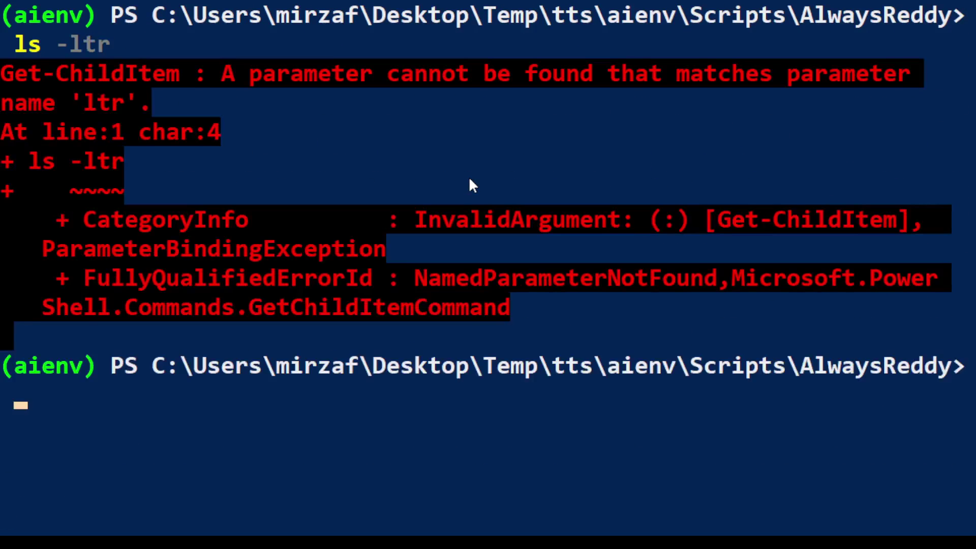
List the AlwaysReddy folder's contents with dir and look through the files.
type("dir")
key("Return")
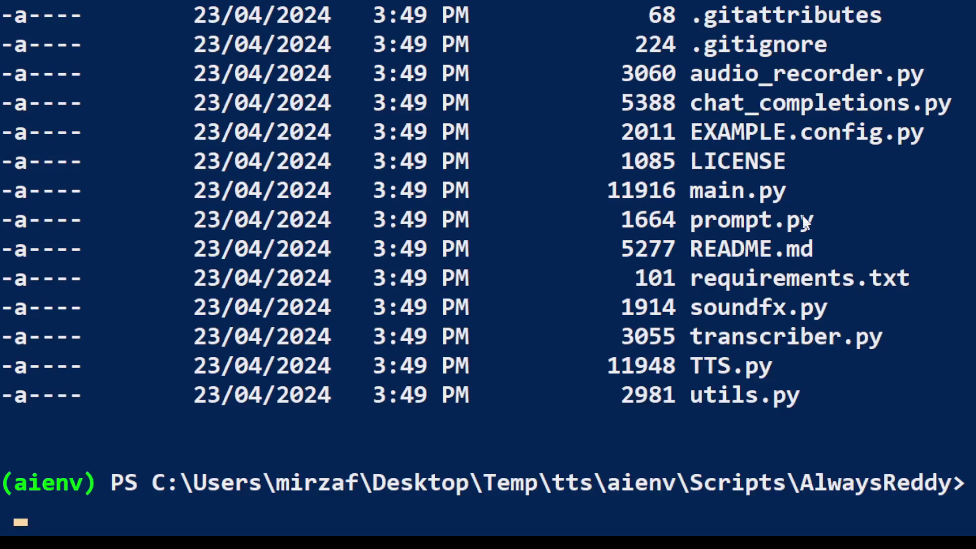
scroll(793, 249, "up", 1)
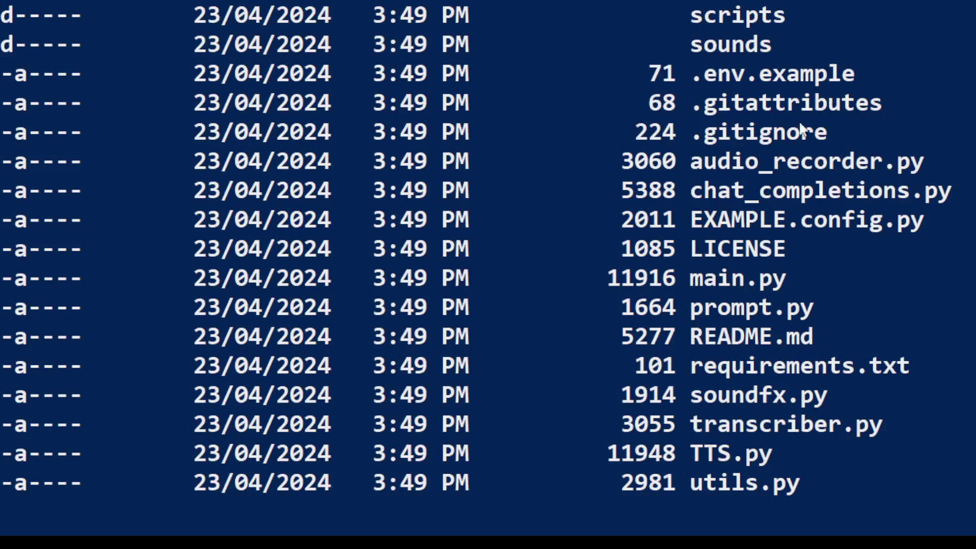
scroll(862, 286, "down", 2)
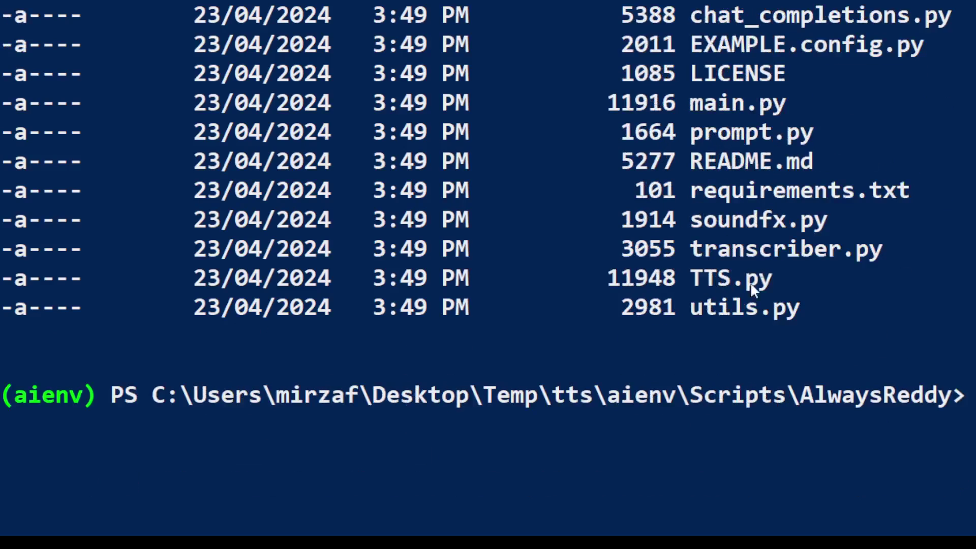
Rename EXAMPLE.config.py to config.py with Rename-Item.
left_click(283, 434)
type("Rename-Item -Path \"EXAMPLE.config.py\" -NewName \"config.py\"")
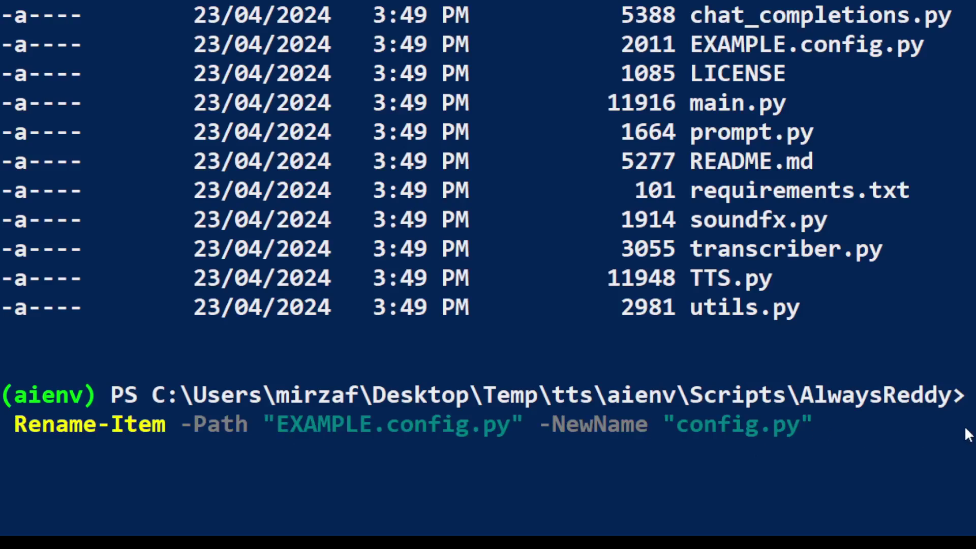
key("Left")
key("Left")
key("Left")
key("Left")
key("Left")
key("Left")
key("Left")
key("Left")
key("Left")
key("Left")
key("Left")
key("Left")
key("Left")
key("Left")
key("Left")
key("Left")
key("Left")
key("Left")
key("Left")
key("Left")
key("Right")
key("Right")
key("Right")
key("Right")
key("Right")
key("Right")
key("Right")
key("Right")
key("Right")
key("Right")
key("Right")
key("Right")
key("Right")
key("Right")
key("Right")
key("Right")
key("Right")
key("Right")
key("Right")
key("Right")
key("Right")
key("Right")
key("Right")
key("Right")
key("Right")
key("Right")
key("Right")
key("Right")
key("Right")
key("Right")
key("Right")
key("Right")
key("Right")
key("Right")
key("Right")
key("Right")
key("Right")
key("Right")
key("Right")
key("Right")
key("Right")
key("Right")
key("Right")
key("Right")
key("Right")
key("Return")
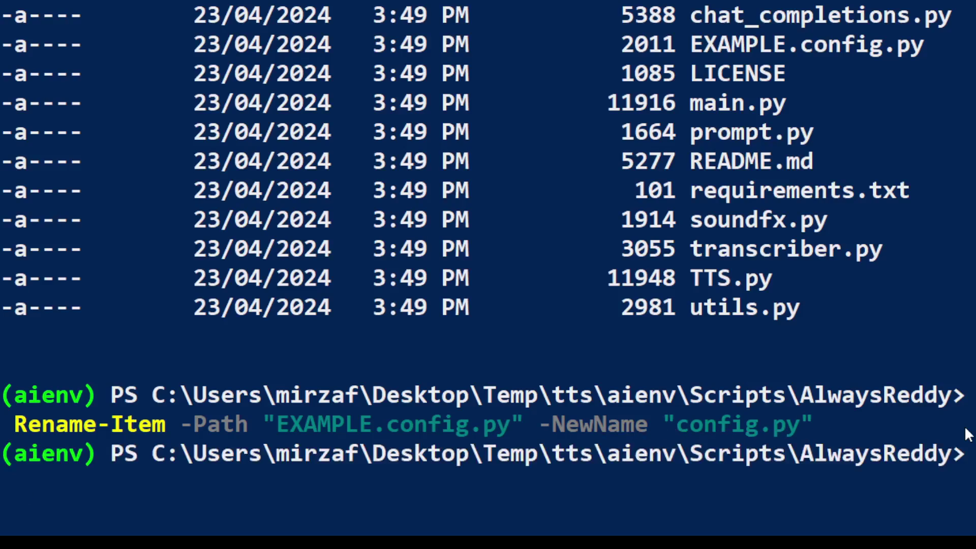
Print config.py with cat and review its audio, misc, hotkey, prompt and voice settings.
type("cat conf")
key("Tab")
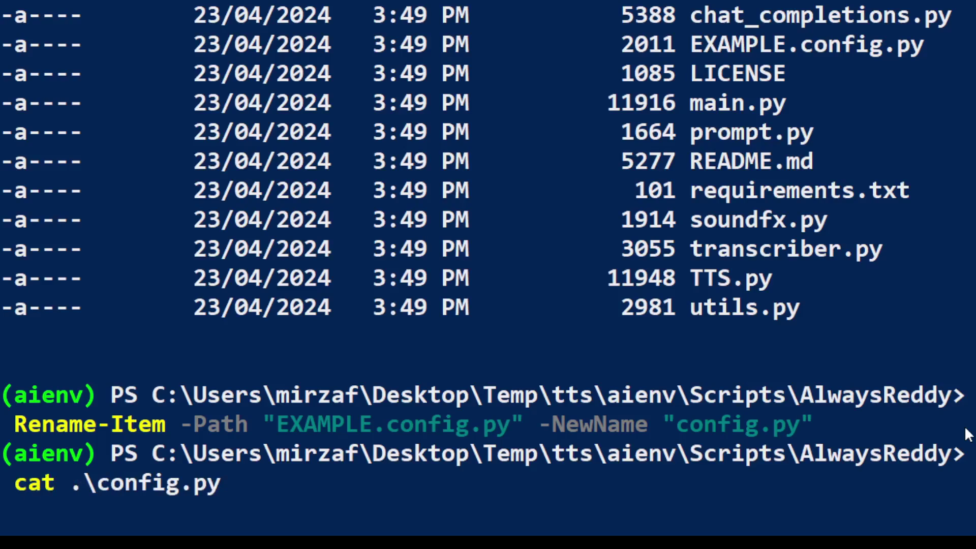
key("Return")
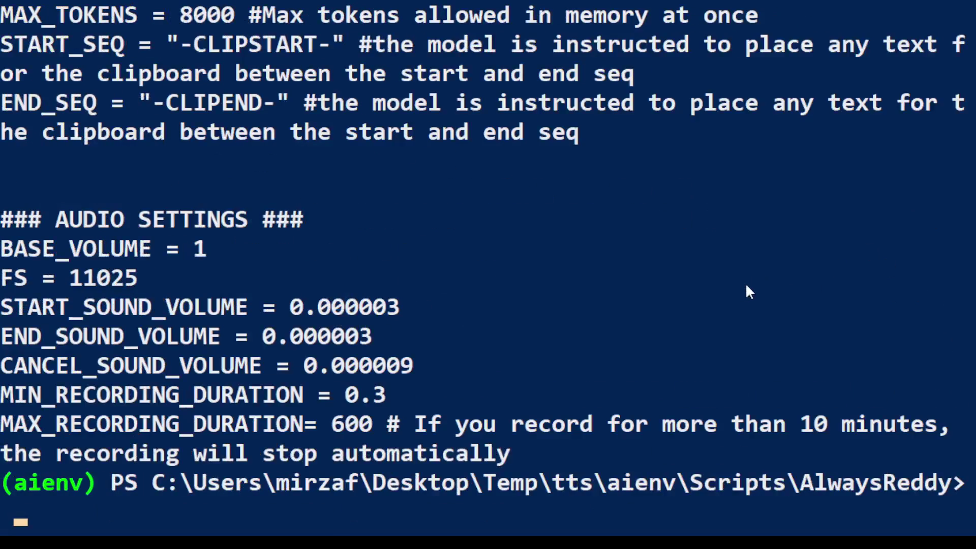
scroll(746, 285, "up", 1)
scroll(760, 270, "up", 4)
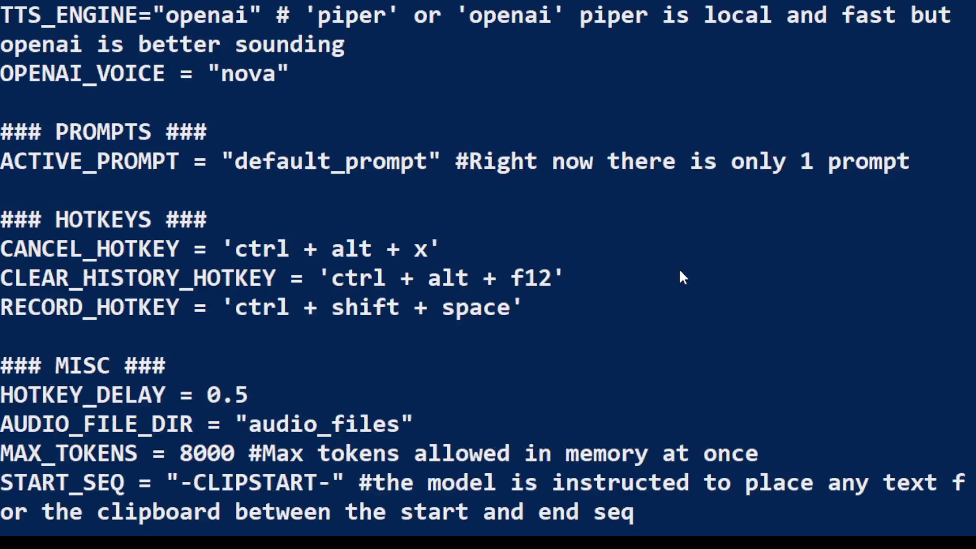
scroll(401, 295, "up", 1)
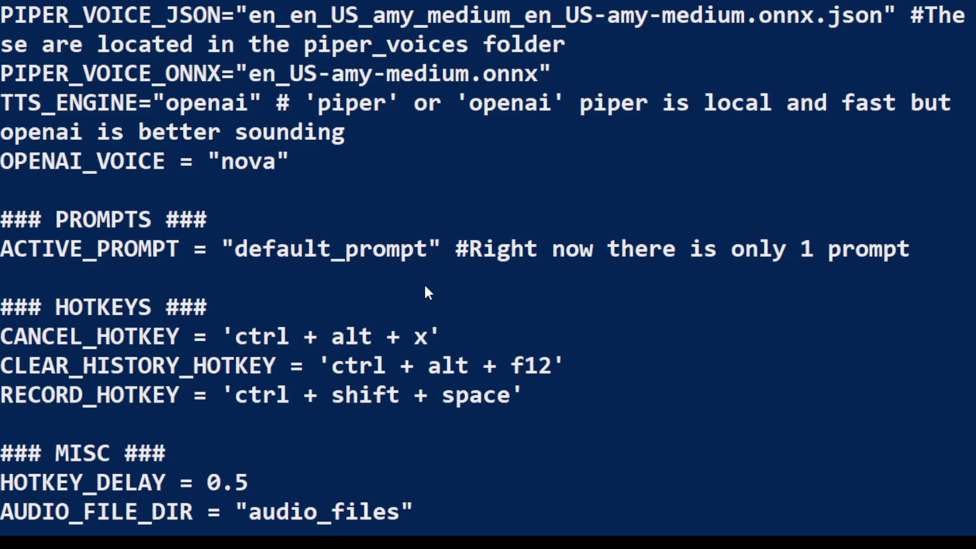
scroll(425, 279, "up", 1)
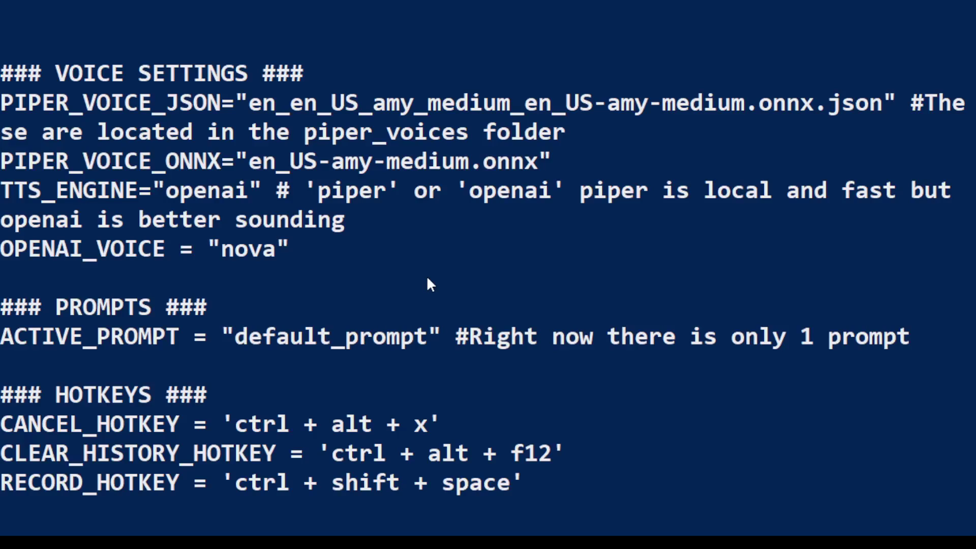
scroll(264, 270, "up", 6)
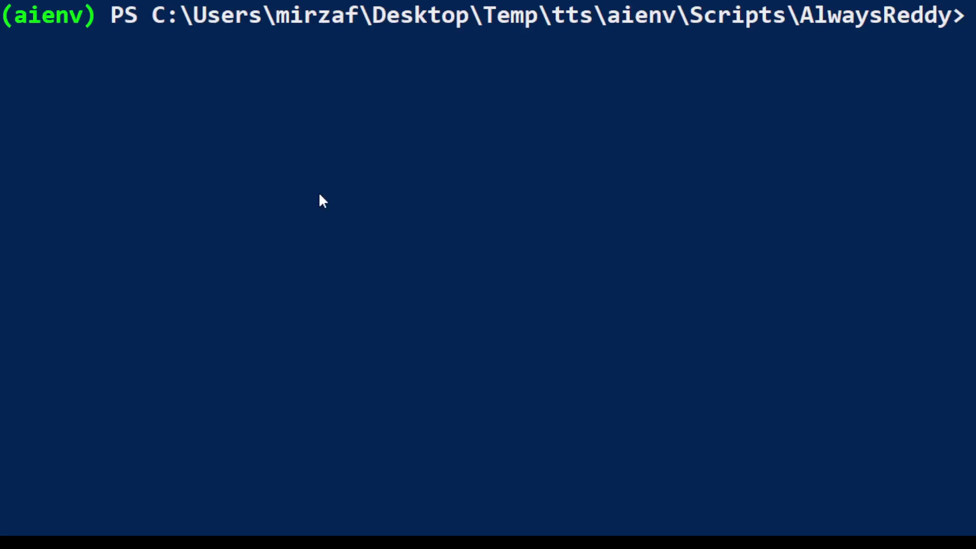
Rename .env.example to .env with Rename-Item and print the file's contents with cat.
type("Rename-Item -Path \".env.example\" -NewName \".env\"")
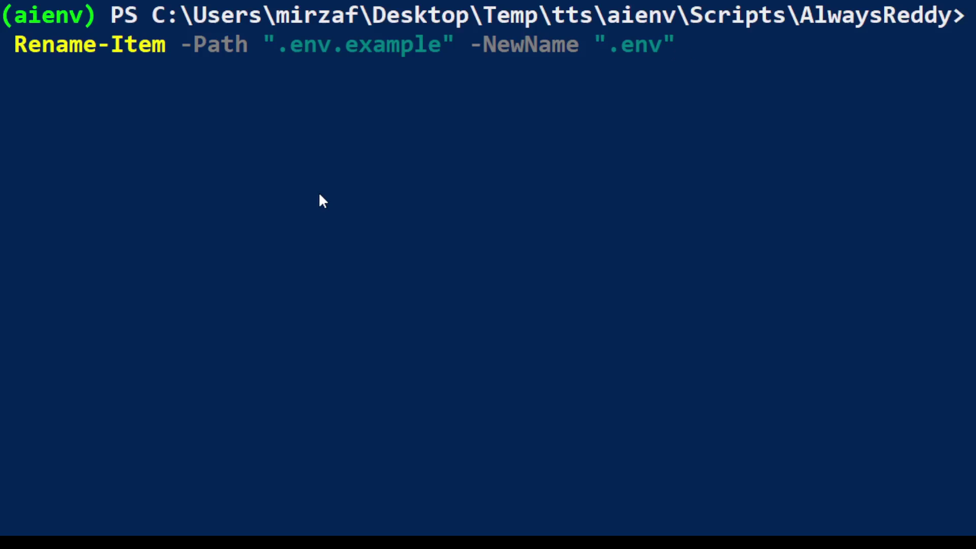
key("Return")
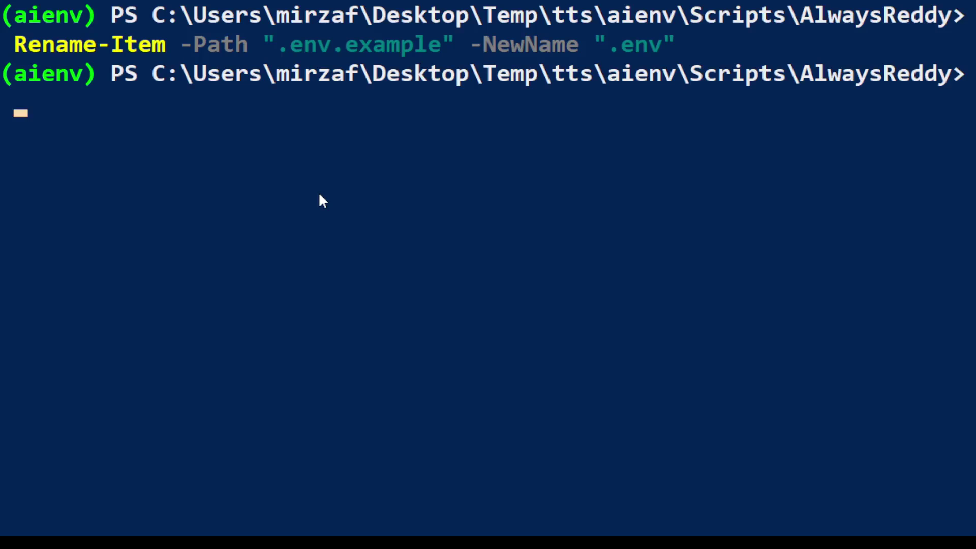
type("cat .env")
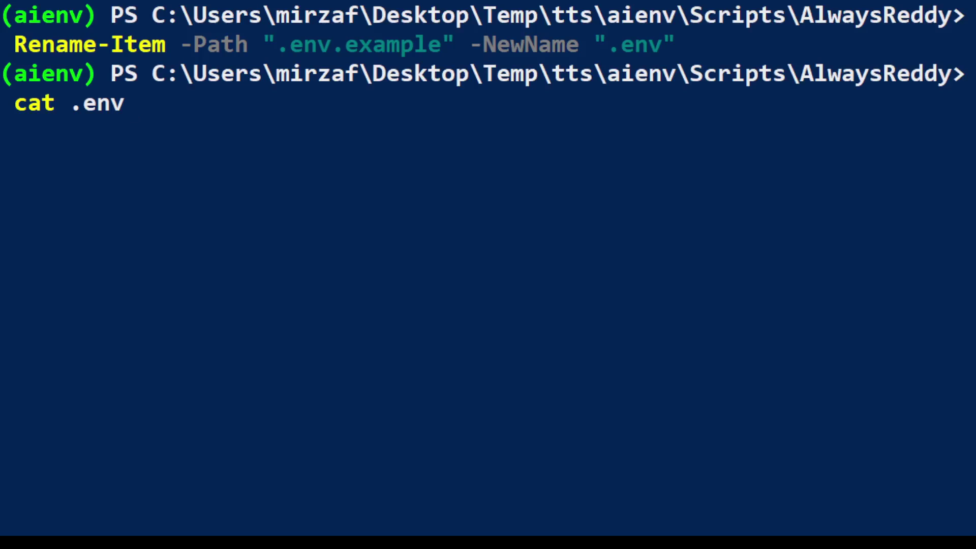
key("Return")
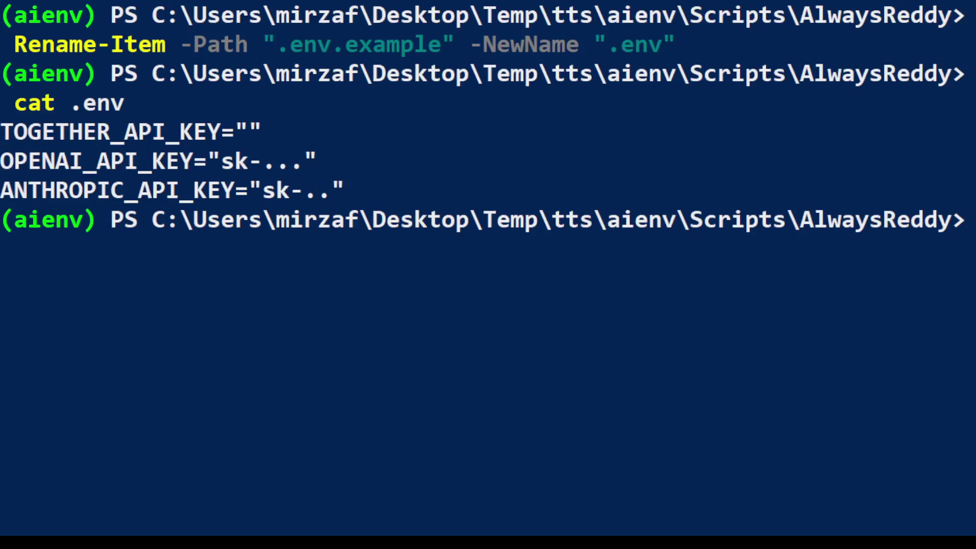
Clear the terminal and start the assistant with python main.py.
key("ctrl+l")
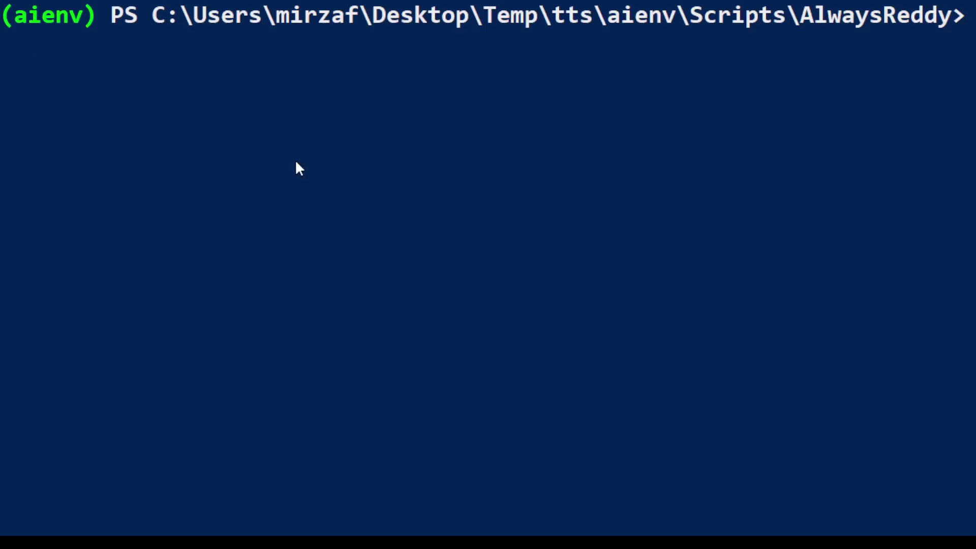
type("python main.py")
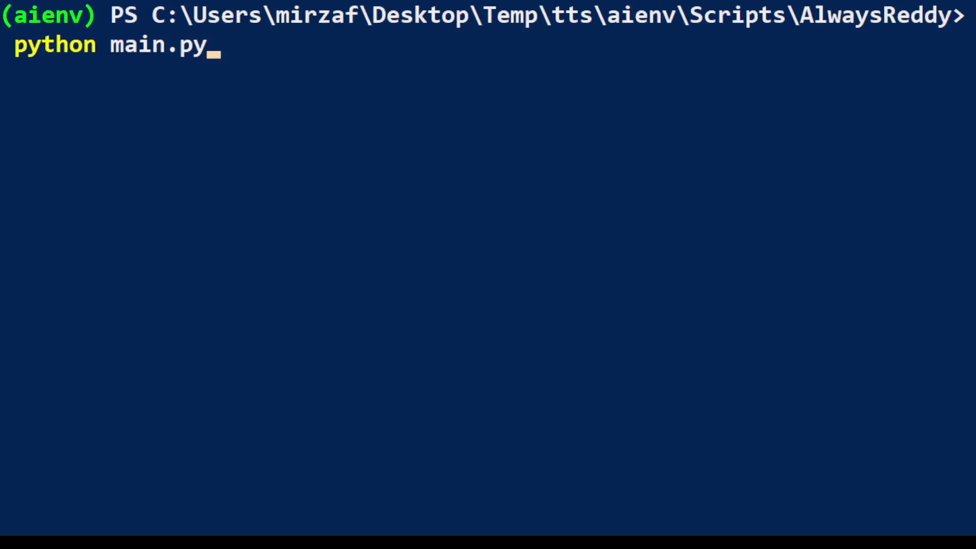
key("Return")
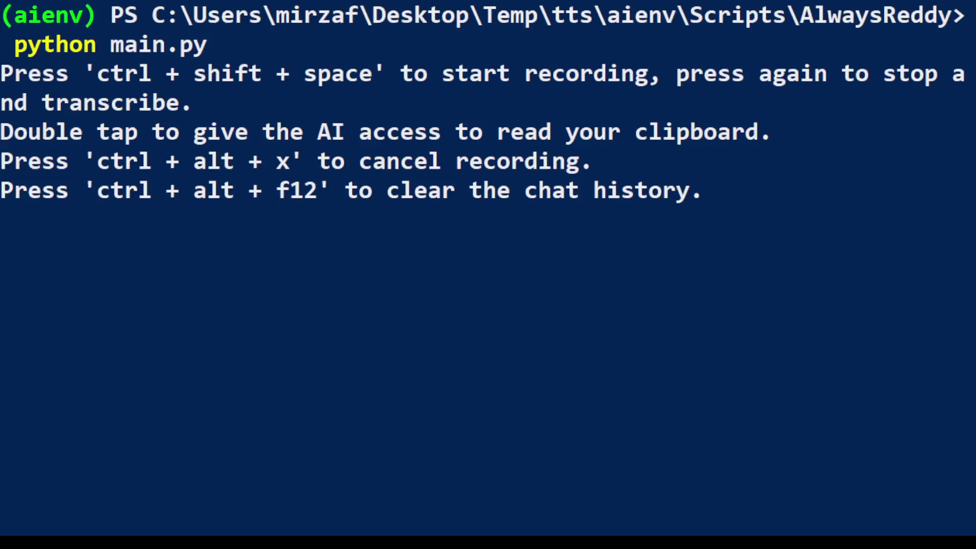
Record two spoken messages for the assistant without clipboard access, ending each recording to have it transcribed.
key("ctrl+shift+space")
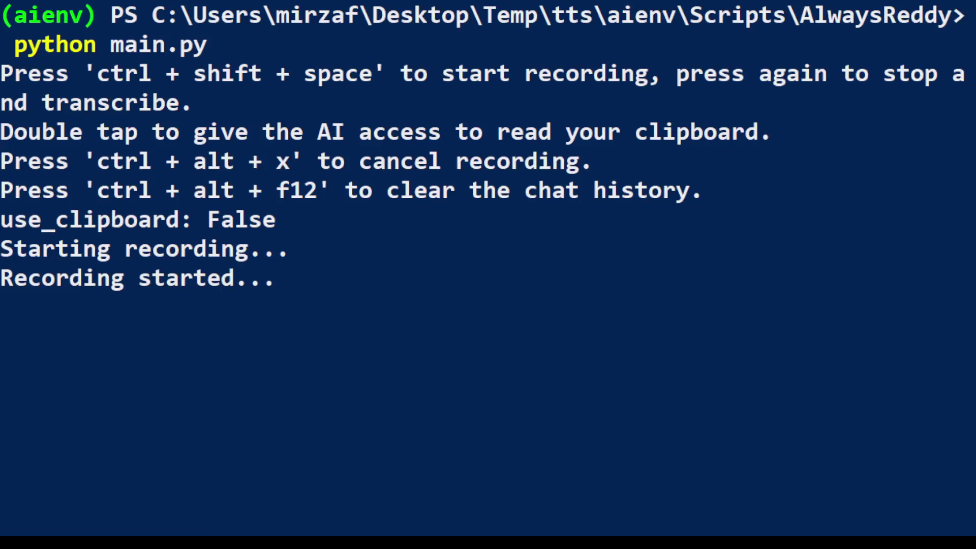
key("ctrl+shift+space")
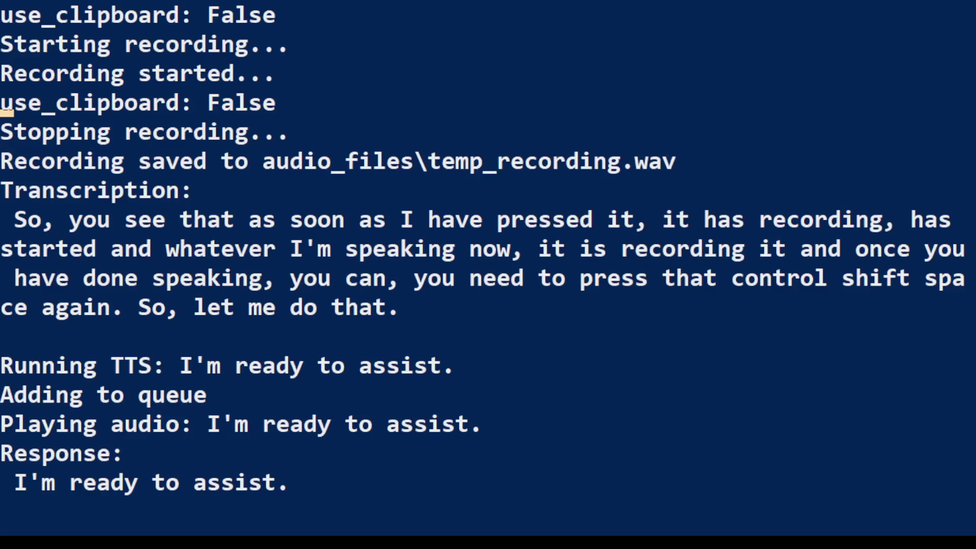
left_click(559, 405)
key("ctrl+shift+space")
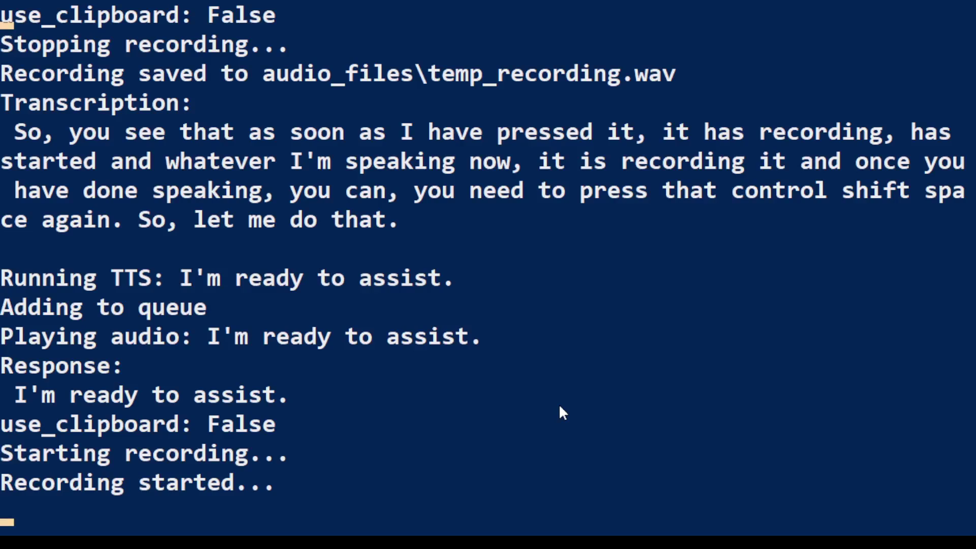
left_click(559, 407)
key("ctrl+shift+space")
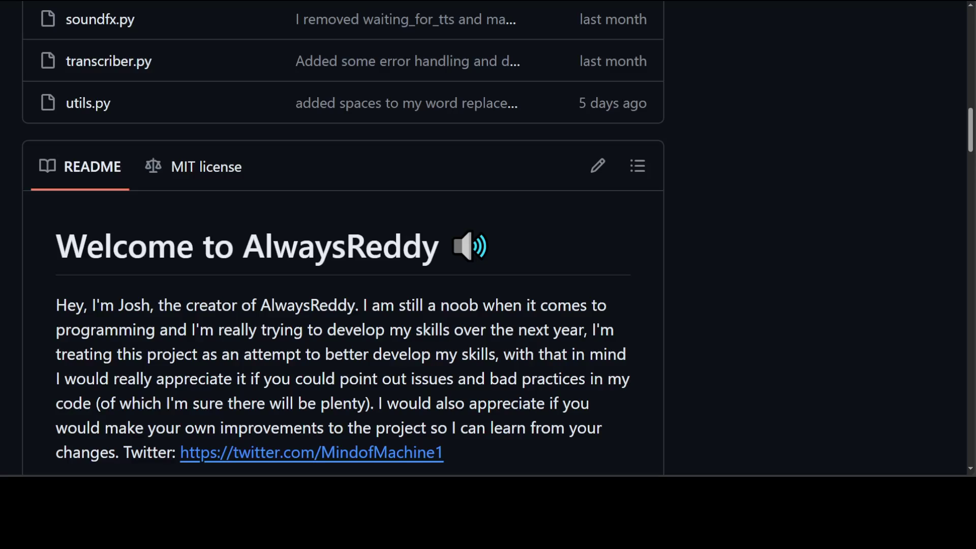
Switch to the AlwaysReddy GitHub page and read the README's Meet AlwaysReddy and Features sections.
left_click_drag(973, 120, 973, 164)
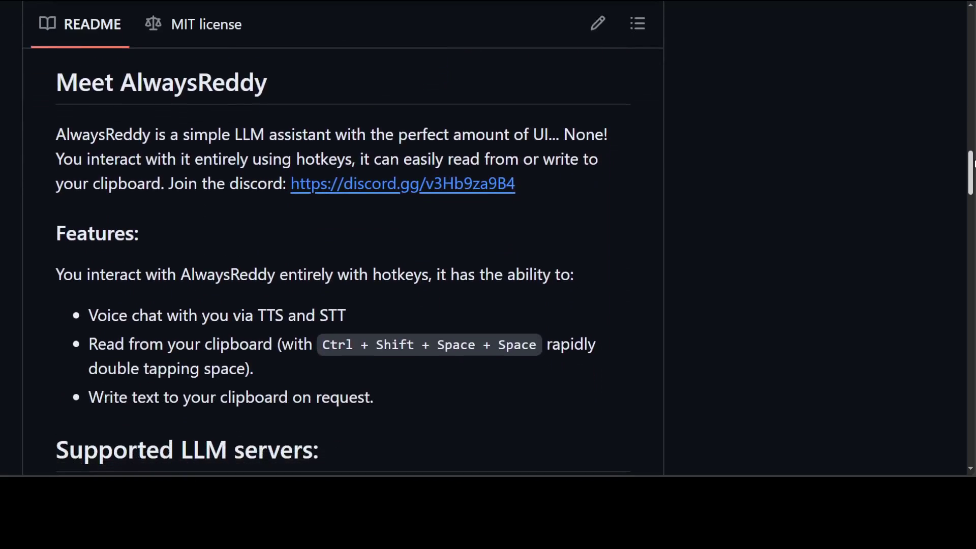